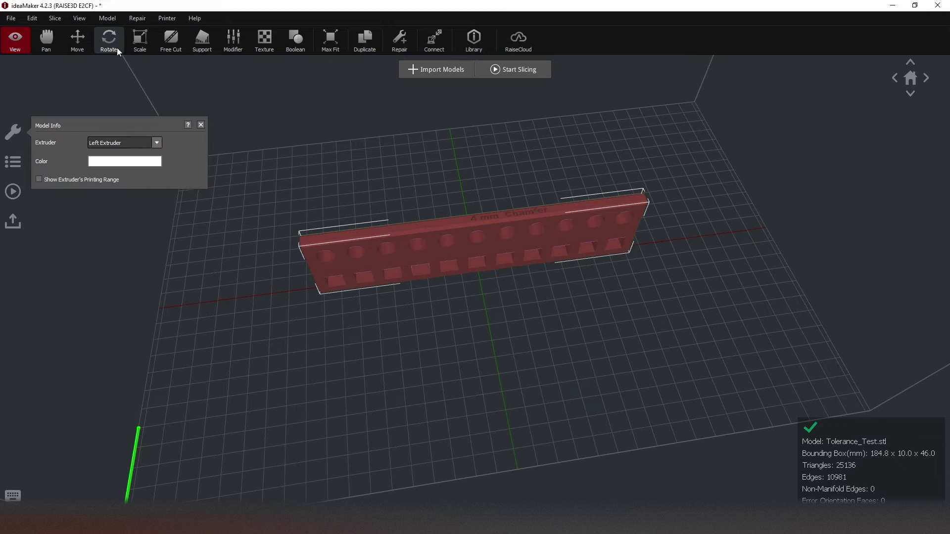
- Rotate the Tolerance_Test model about the X axis so it lies flat on the build plate, and deselect it
click(165, 173)
click(619, 168)
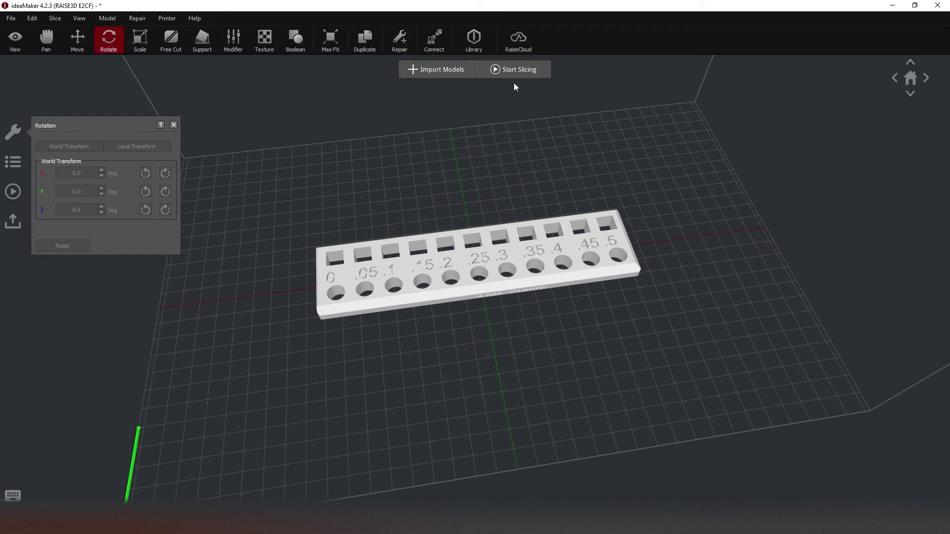
- Start slicing setup and choose [Raise3D] PA12 CF 1.75mm as the left extruder filament
click(514, 70)
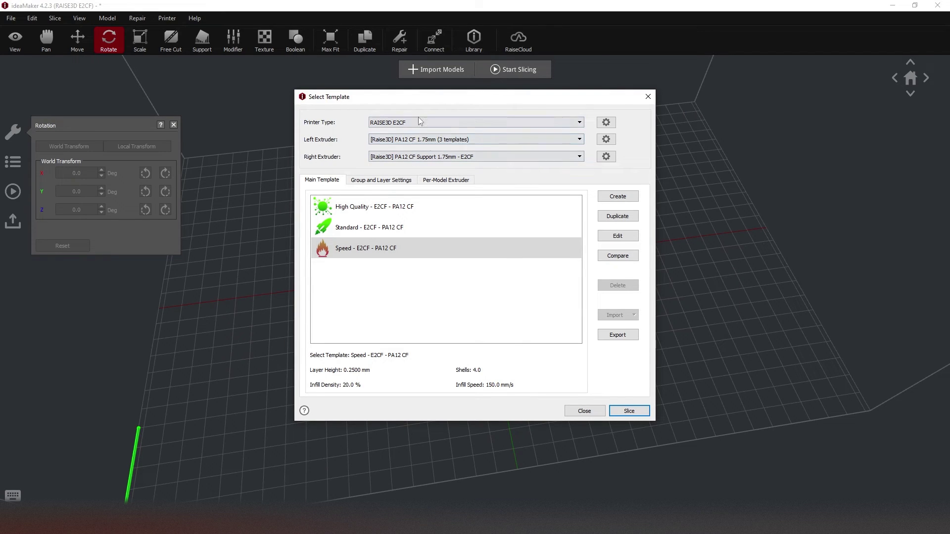
click(489, 142)
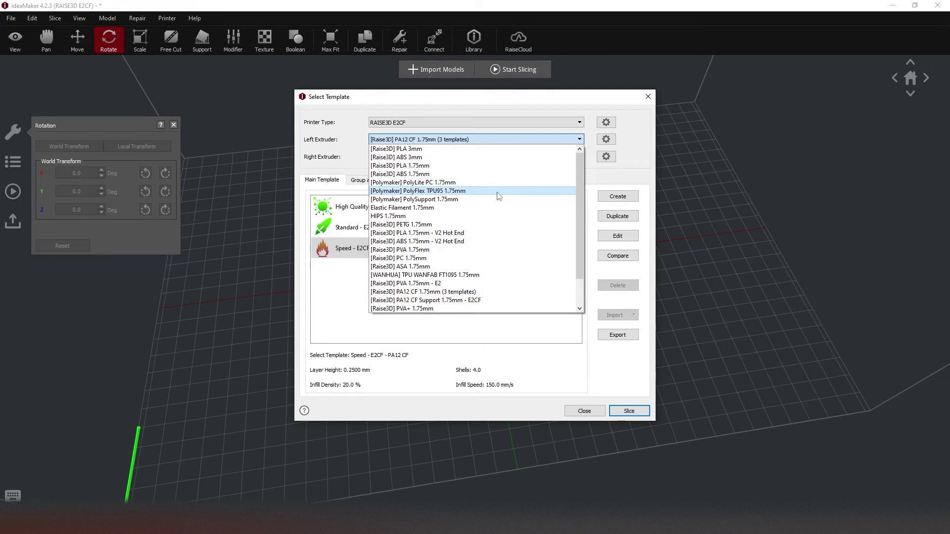
scroll(497, 248, down, 2)
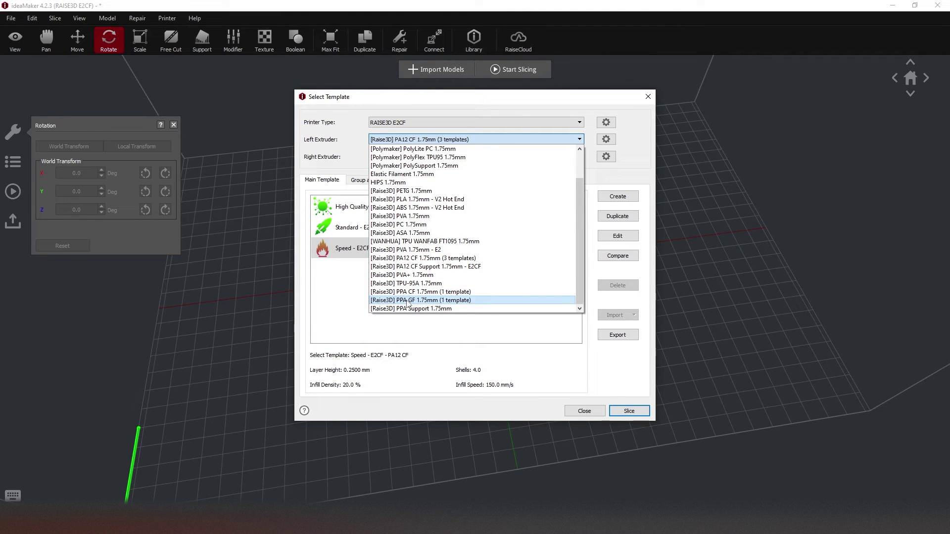
click(465, 259)
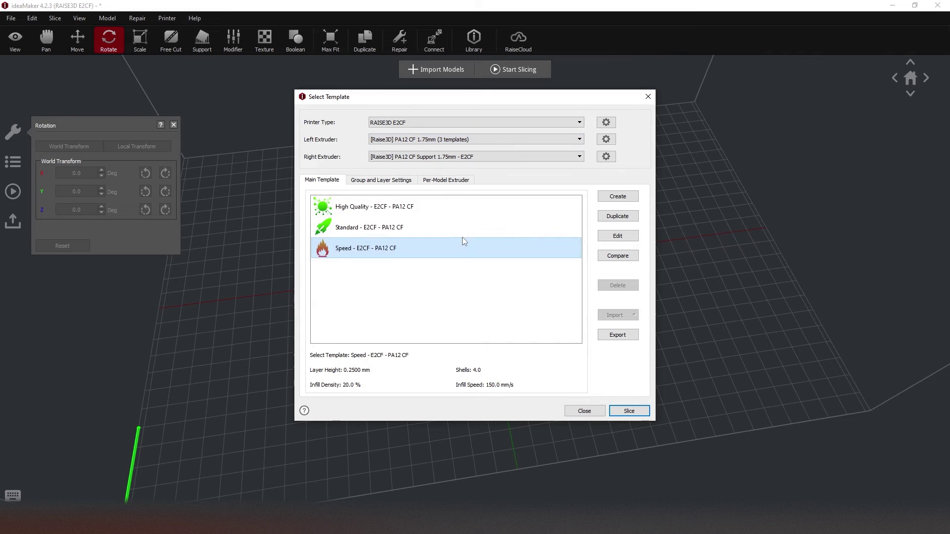
- Look through the High Quality, Speed and Standard slicing templates, ending with Standard - E2CF - PA12 CF selected
click(459, 207)
click(456, 248)
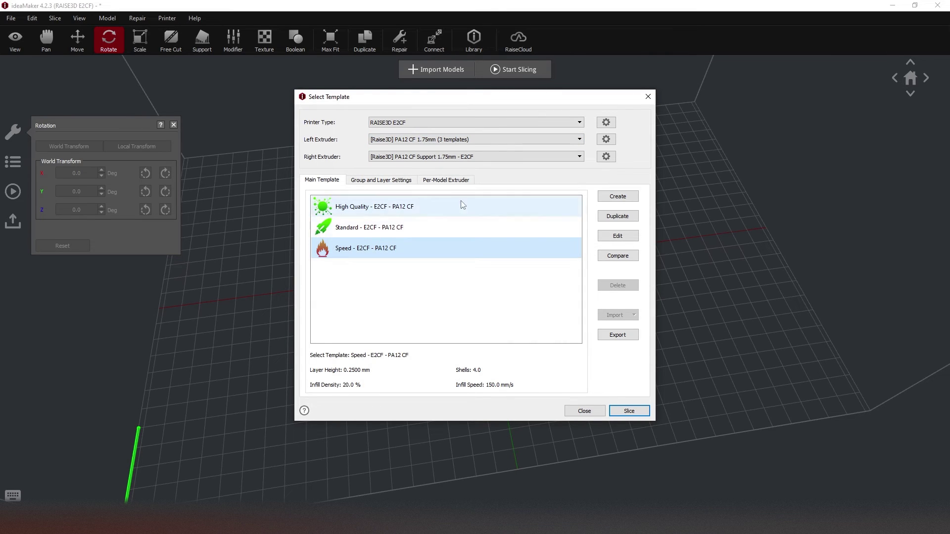
click(451, 230)
click(455, 212)
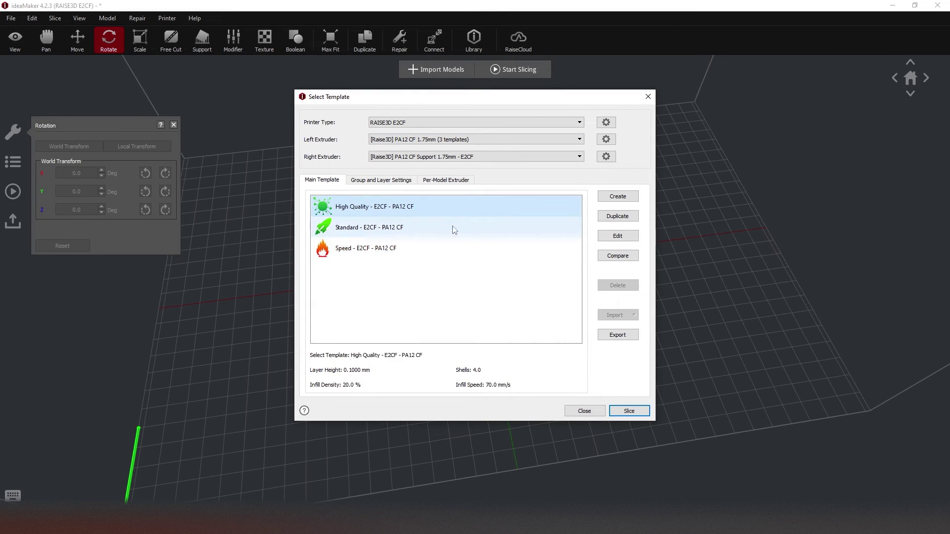
click(454, 249)
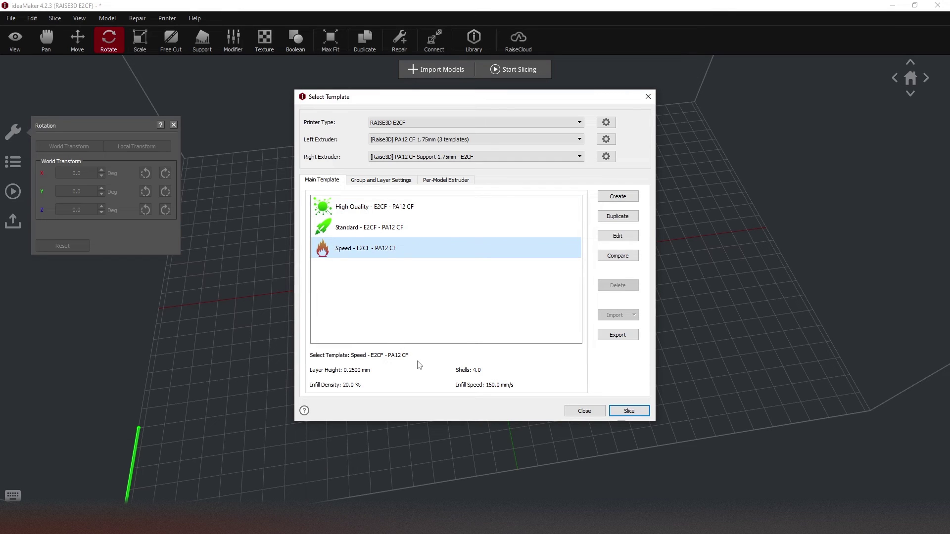
click(422, 229)
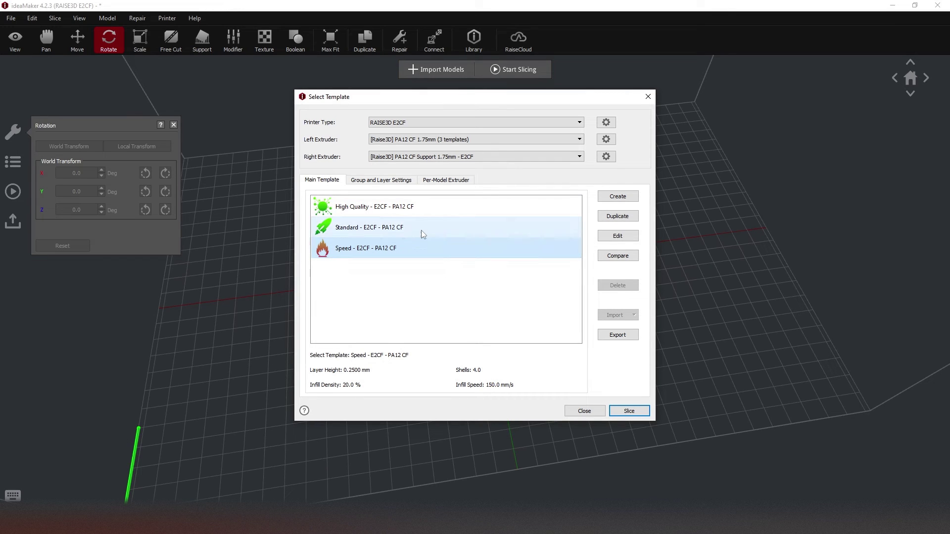
click(618, 198)
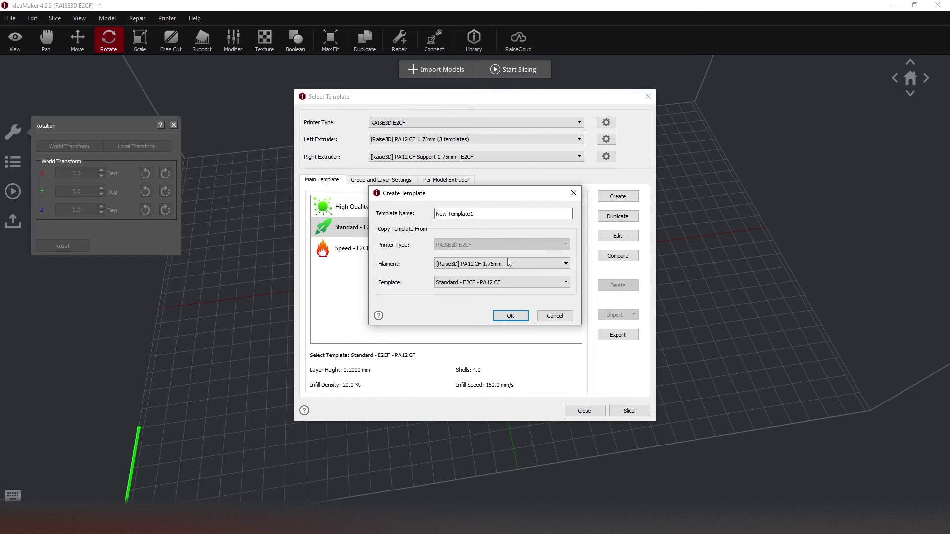
click(535, 263)
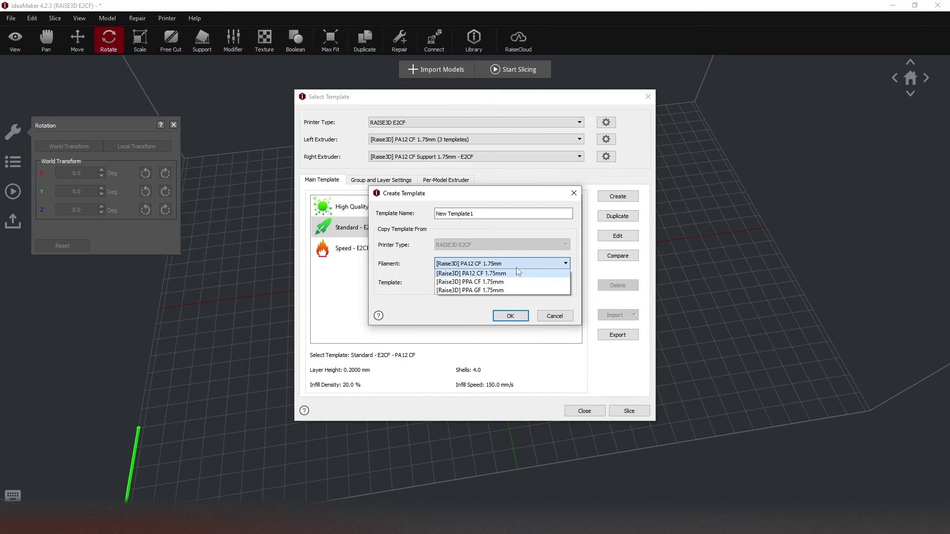
click(516, 269)
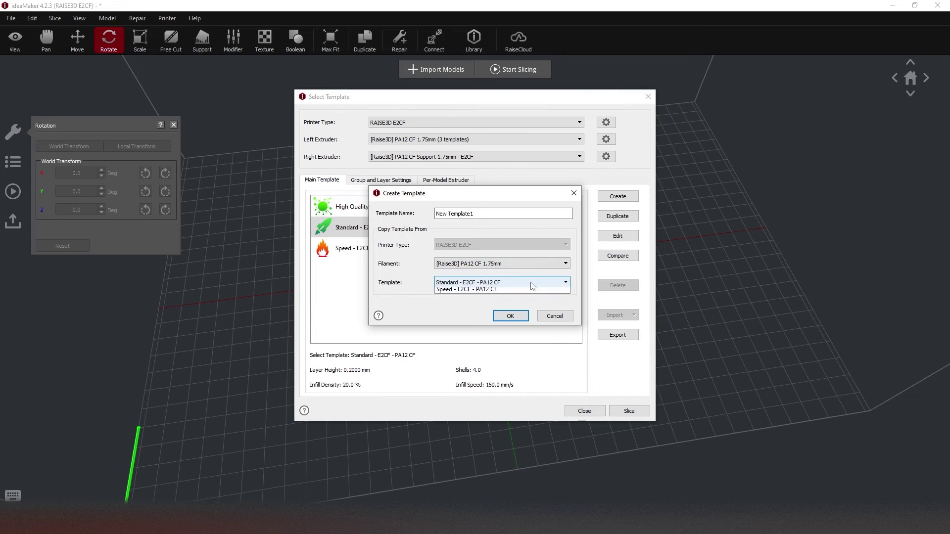
click(532, 286)
click(530, 287)
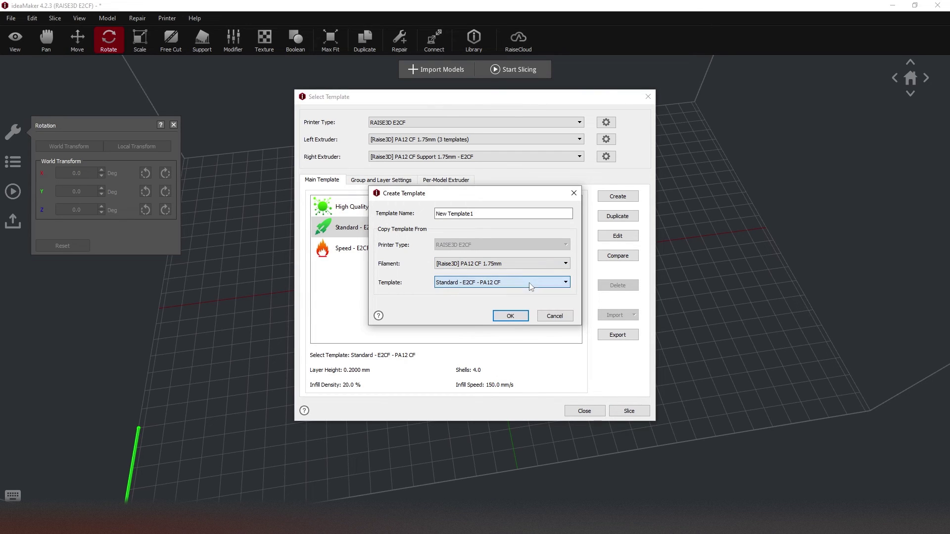
click(555, 316)
- Duplicate the Standard - E2CF - PA12 CF template under the name Test1
click(617, 216)
text(Test1)
key(Return)
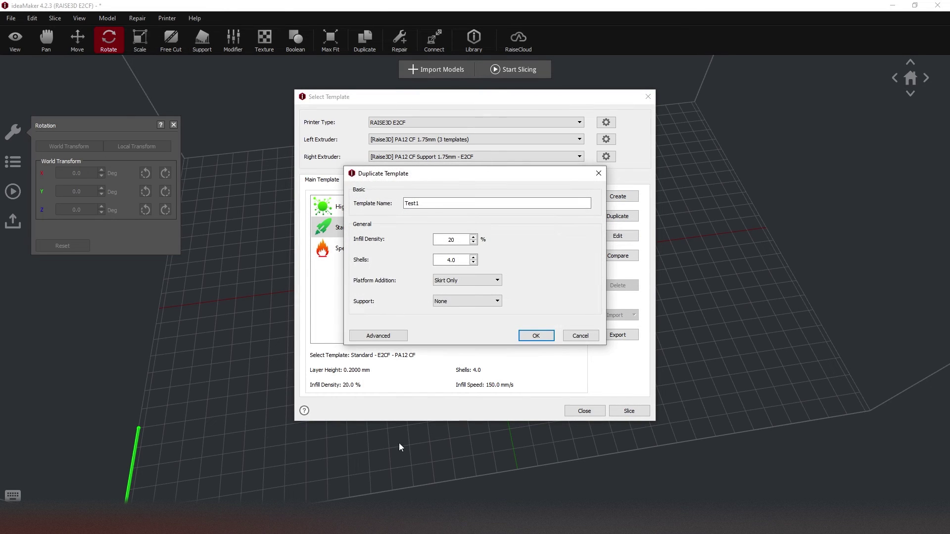
click(536, 336)
- Open the Test1 template's advanced settings and examine its layer, extruder, infill and solid fill settings
click(336, 276)
double_click(336, 276)
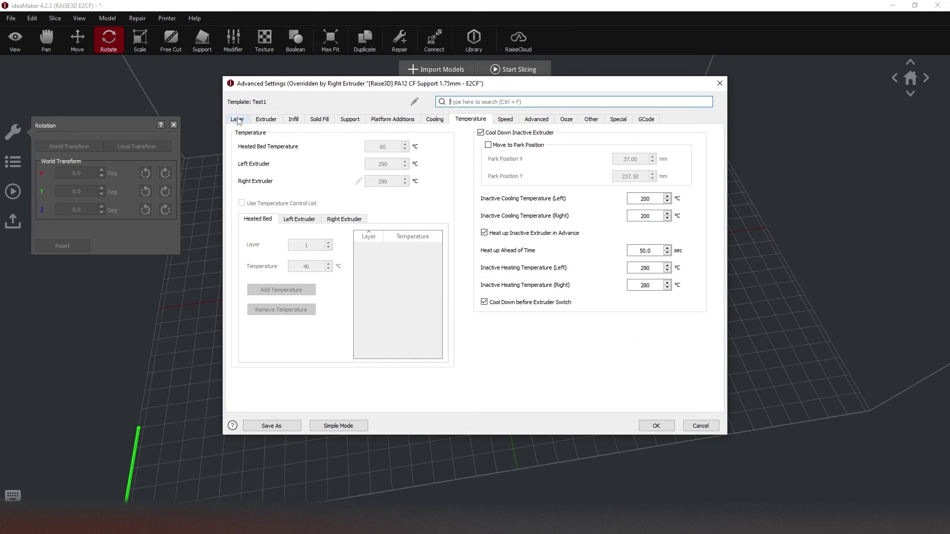
click(238, 120)
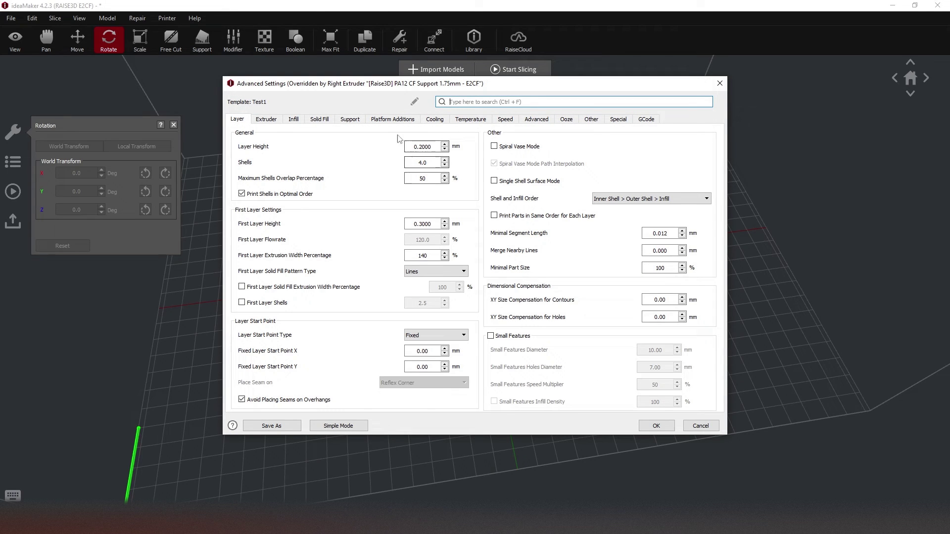
click(259, 121)
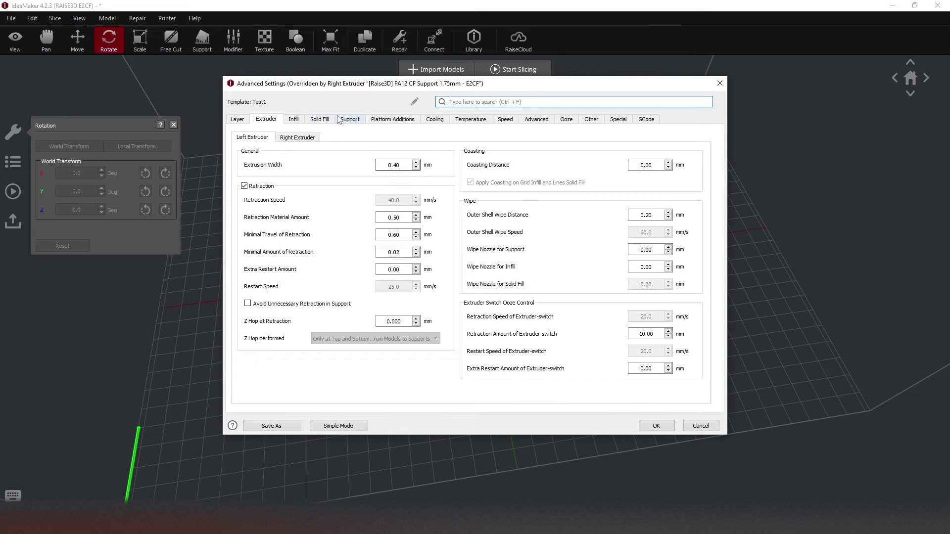
click(293, 120)
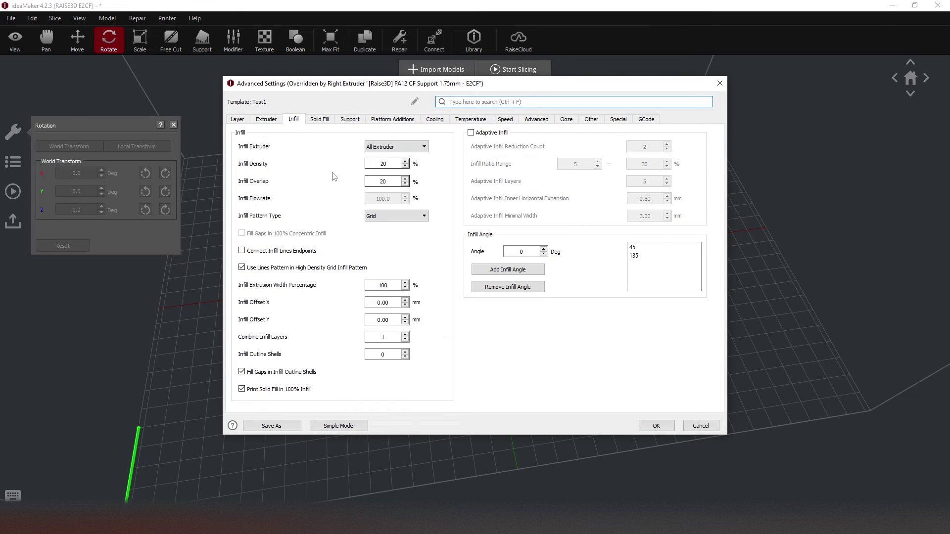
click(237, 119)
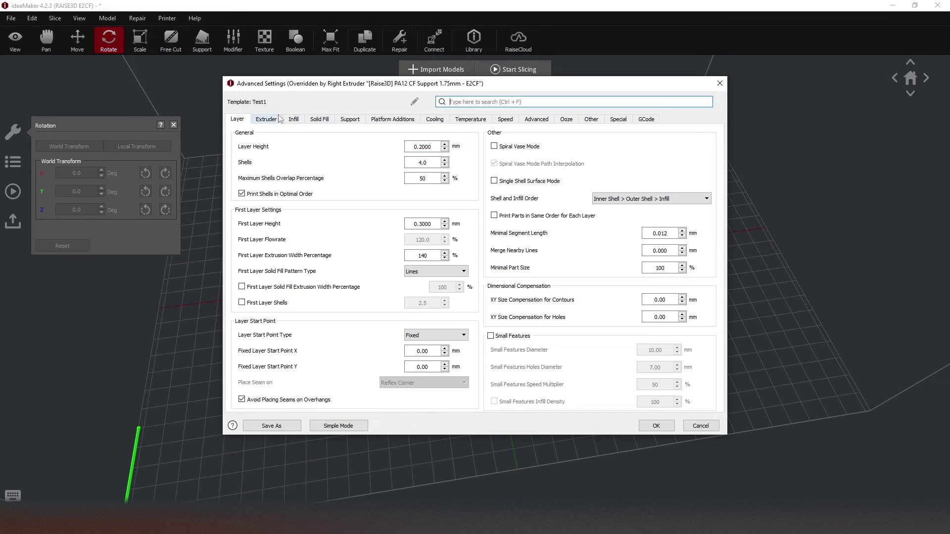
click(297, 121)
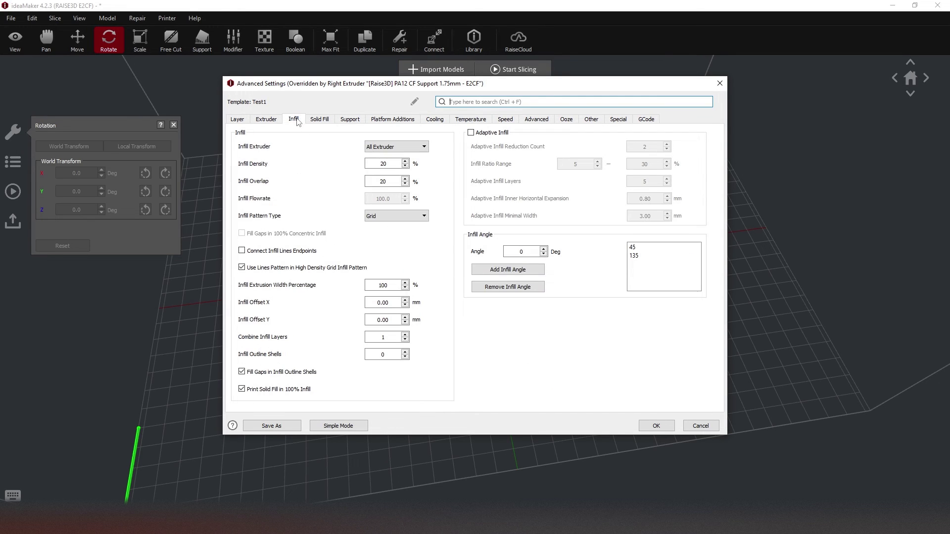
click(319, 120)
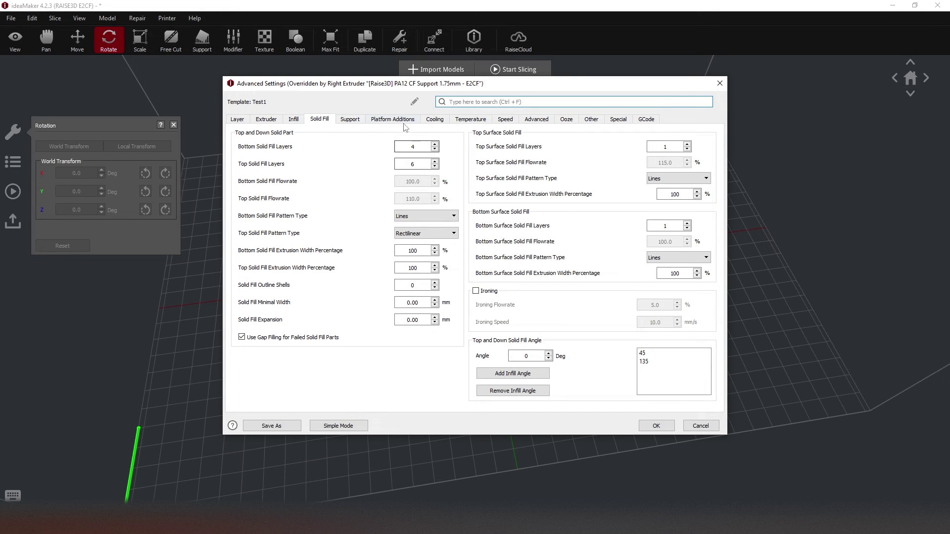
- Examine Test1's heated bed and extruder temperature settings, revisit the layer settings, and accept the template
click(473, 120)
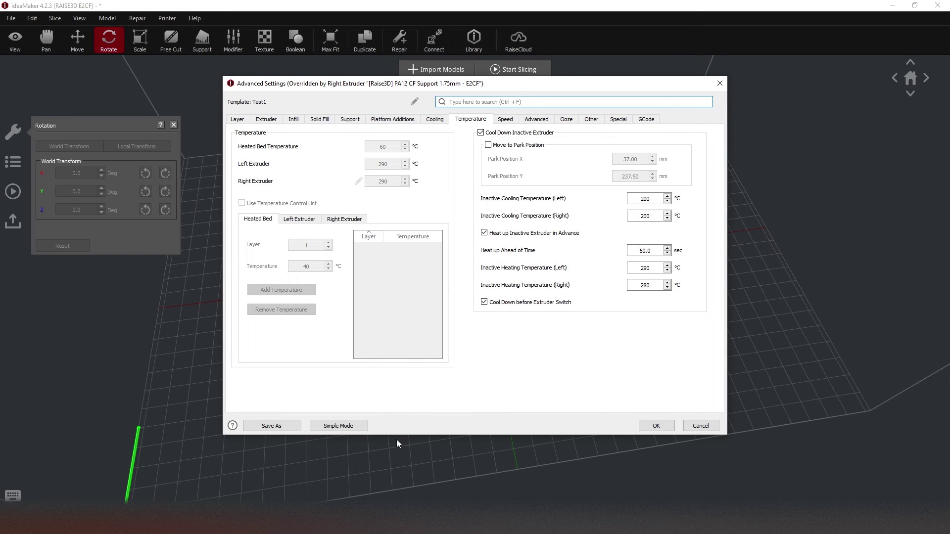
click(310, 221)
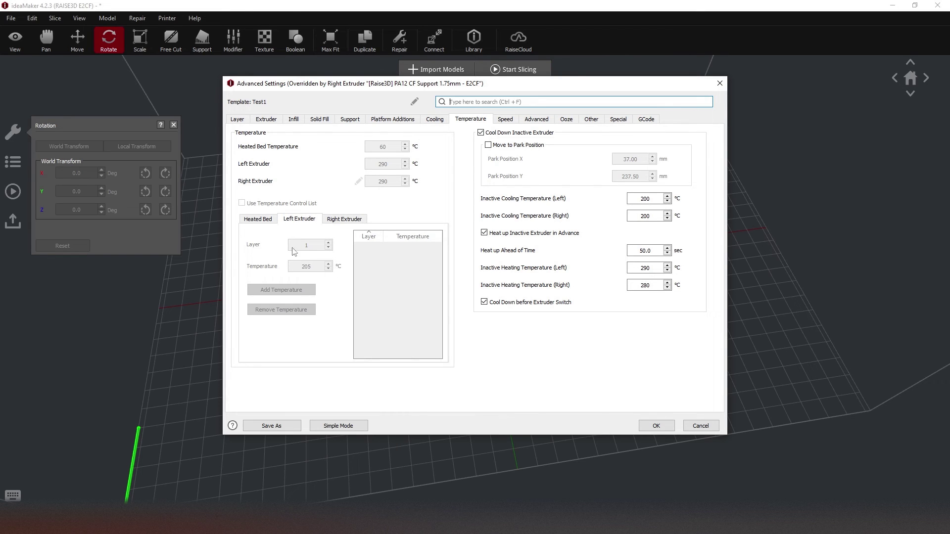
click(259, 219)
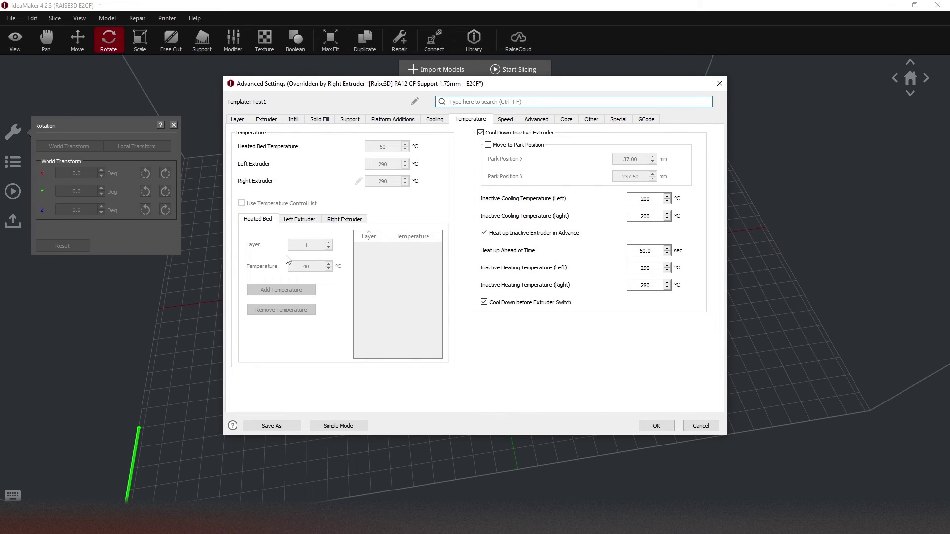
click(336, 221)
click(272, 221)
click(241, 121)
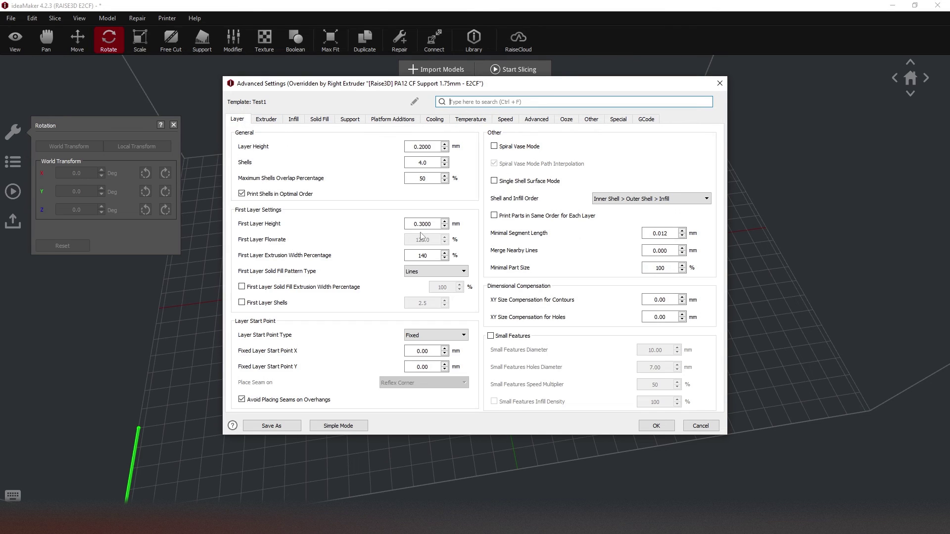
click(657, 426)
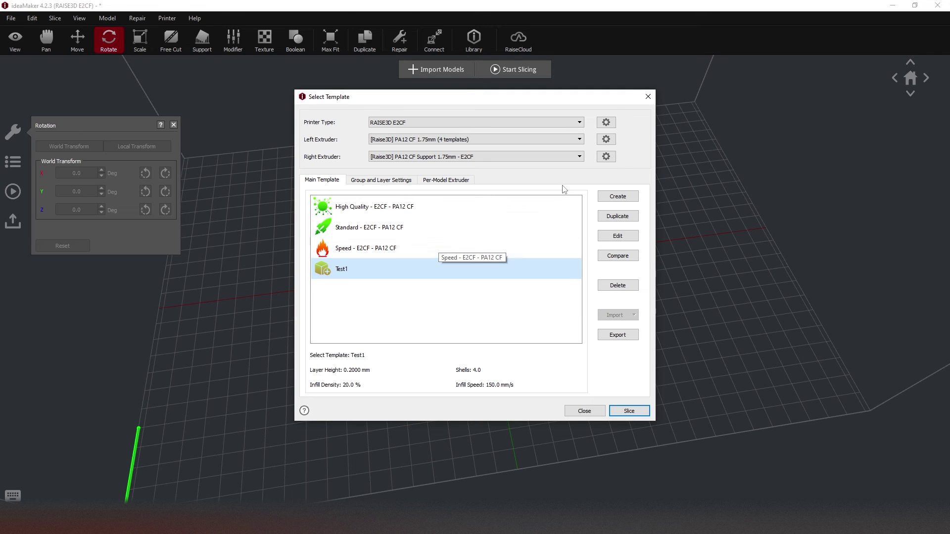
- Set the left extruder filament to [Raise3D] PPA CF 1.75mm and the right extruder filament to [Raise3D] PPA Support 1.75mm
click(495, 140)
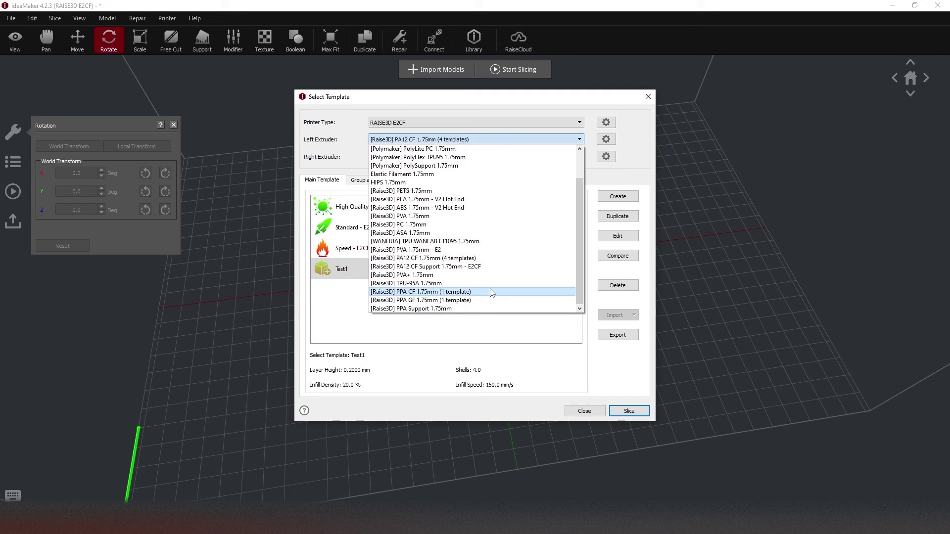
click(417, 293)
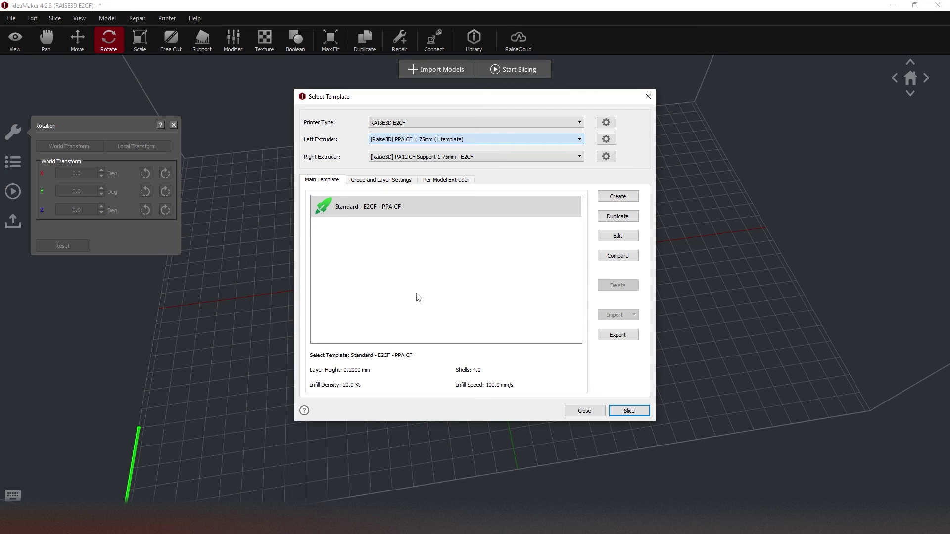
click(480, 160)
click(444, 327)
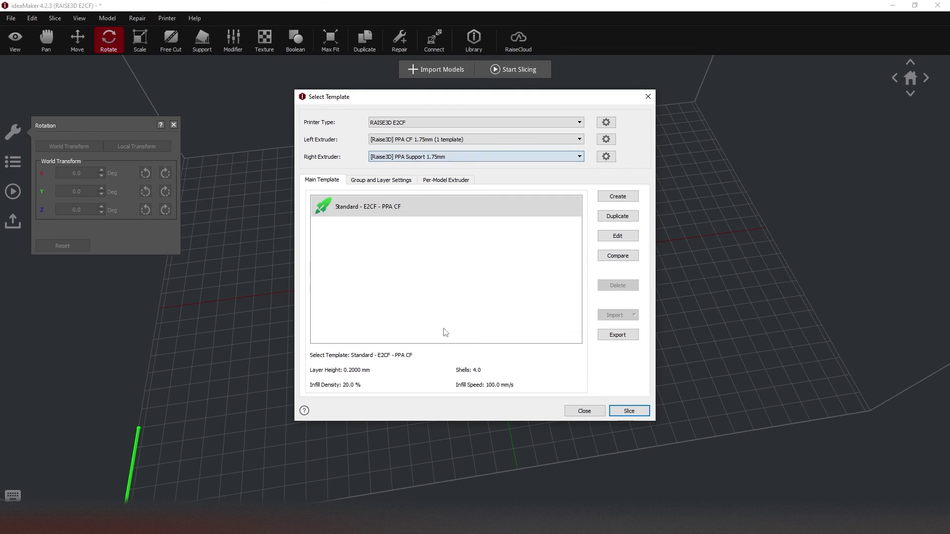
- Slice the model with the Standard - E2CF - PPA CF template and dismiss the estimated print result
click(624, 412)
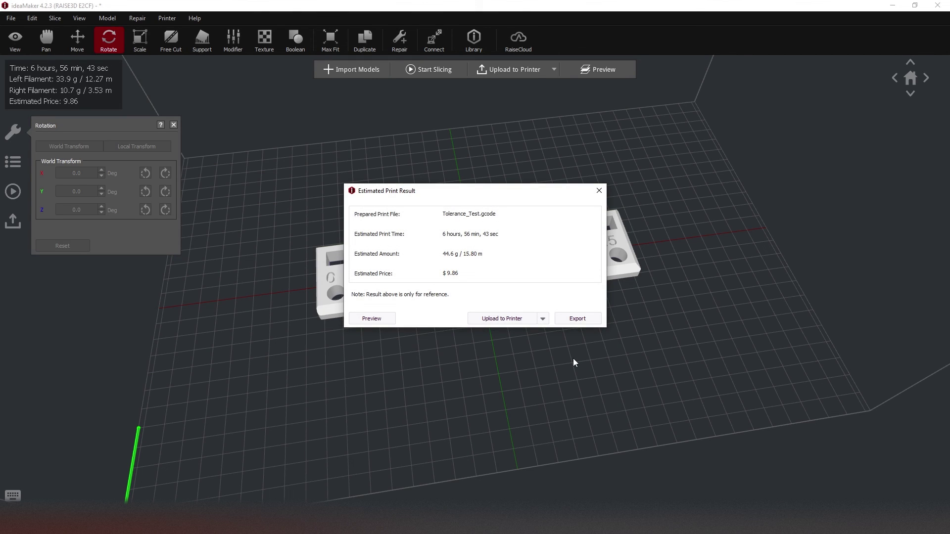
click(599, 191)
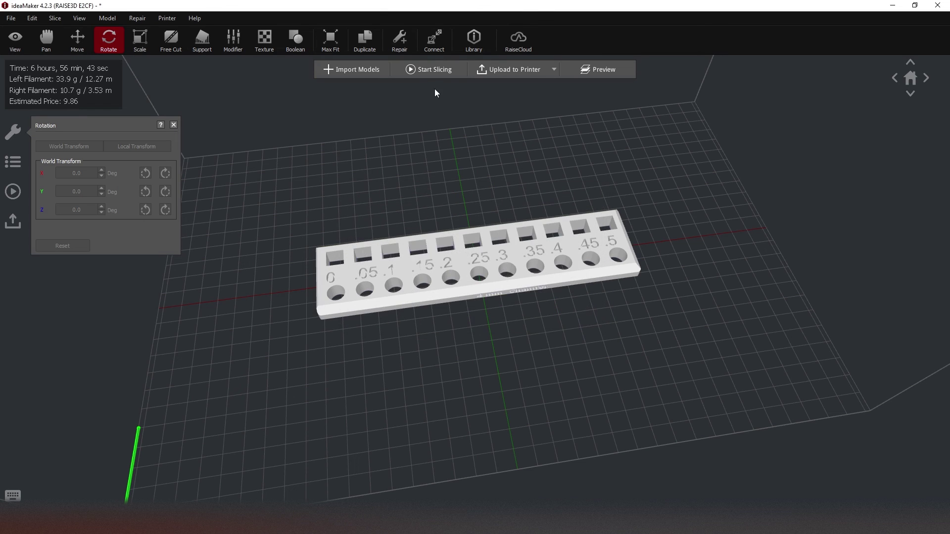
- Reopen the slicing template selection for the sliced model and clear the highlighted template
click(434, 65)
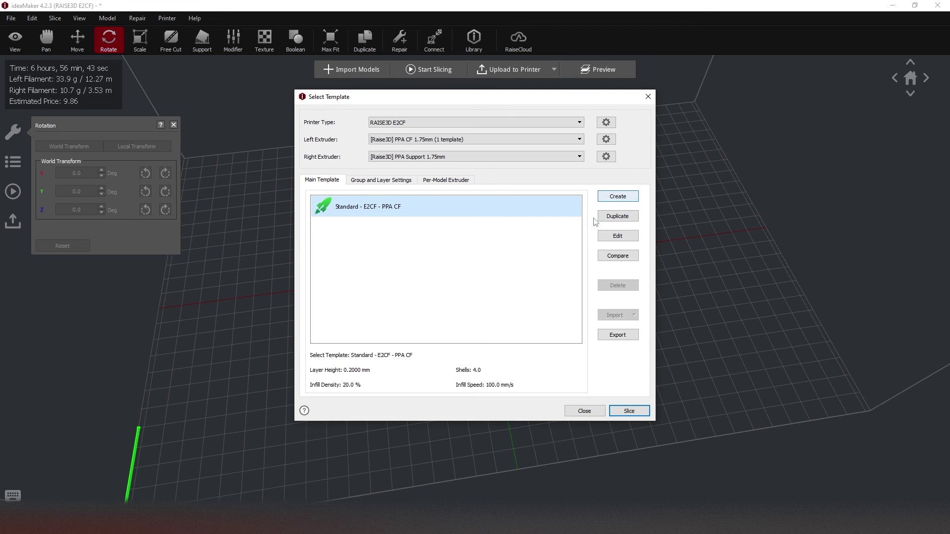
click(544, 237)
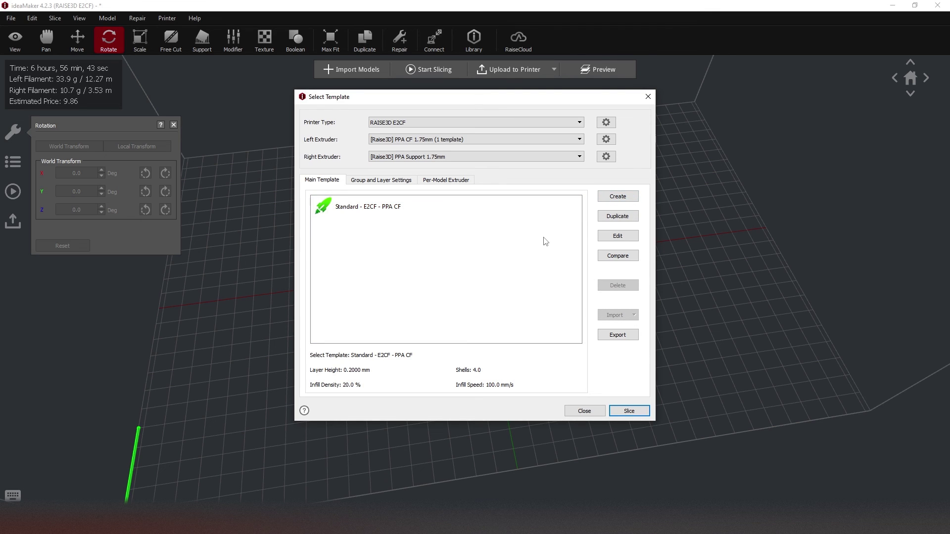